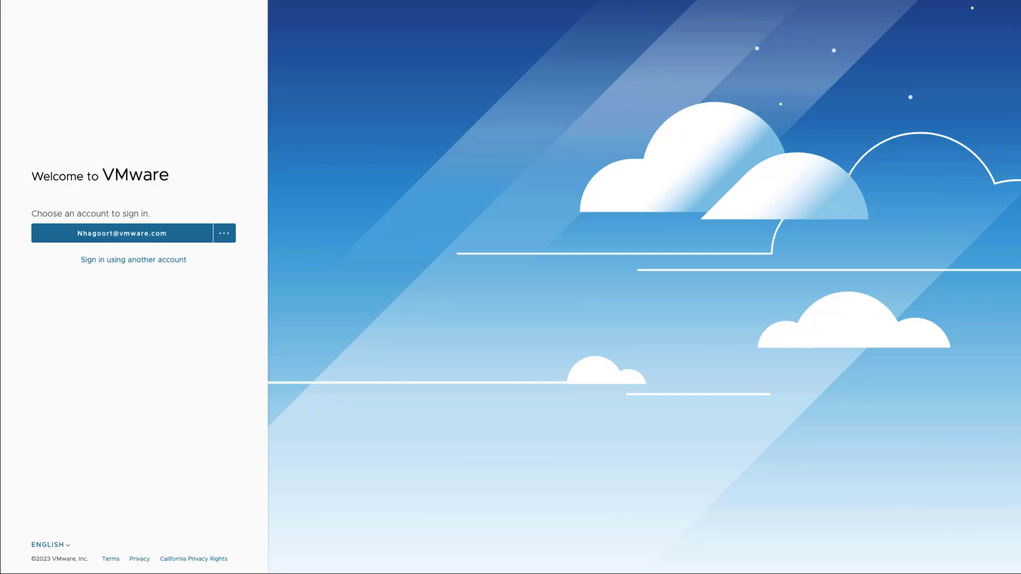
Step: Sign in with the offered account and configure the new SDDC as a multi-host stretched cluster in Asia Pacific (Mumbai) with I4i (Local SSD) hosts
{"action": "key", "text": "Return"}
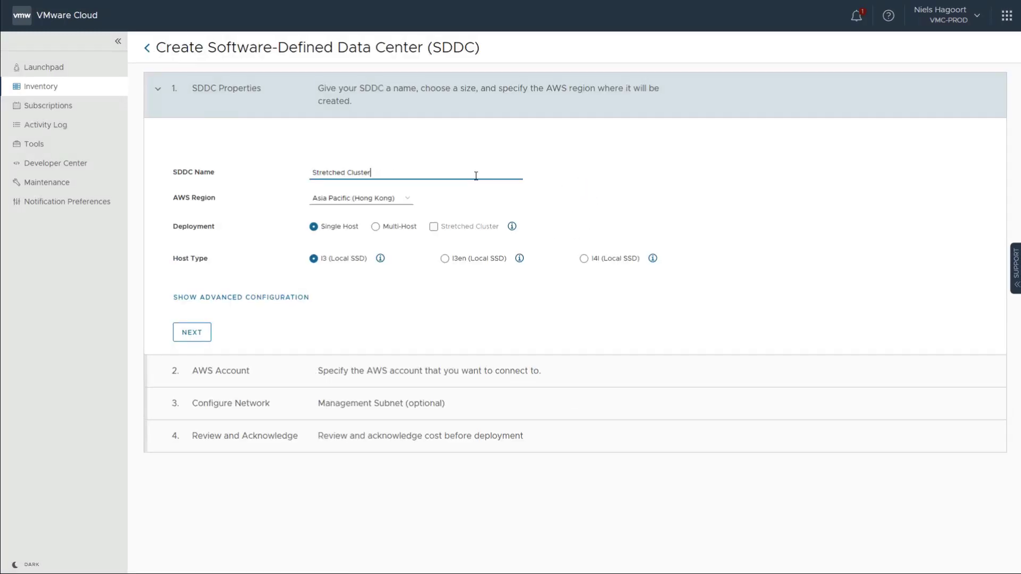
{"action": "left_click", "coordinate": [391, 199]}
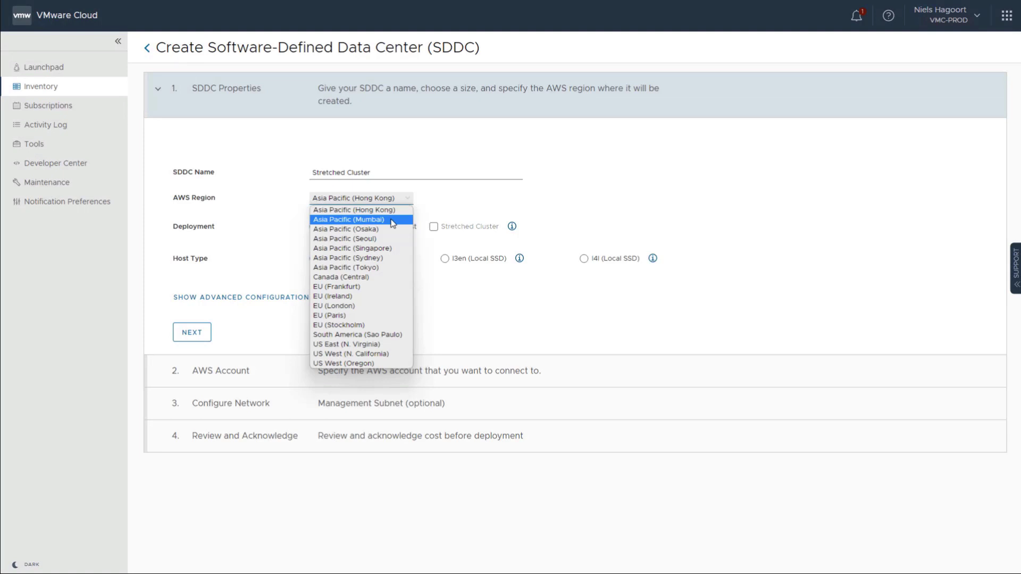
{"action": "left_click", "coordinate": [393, 219]}
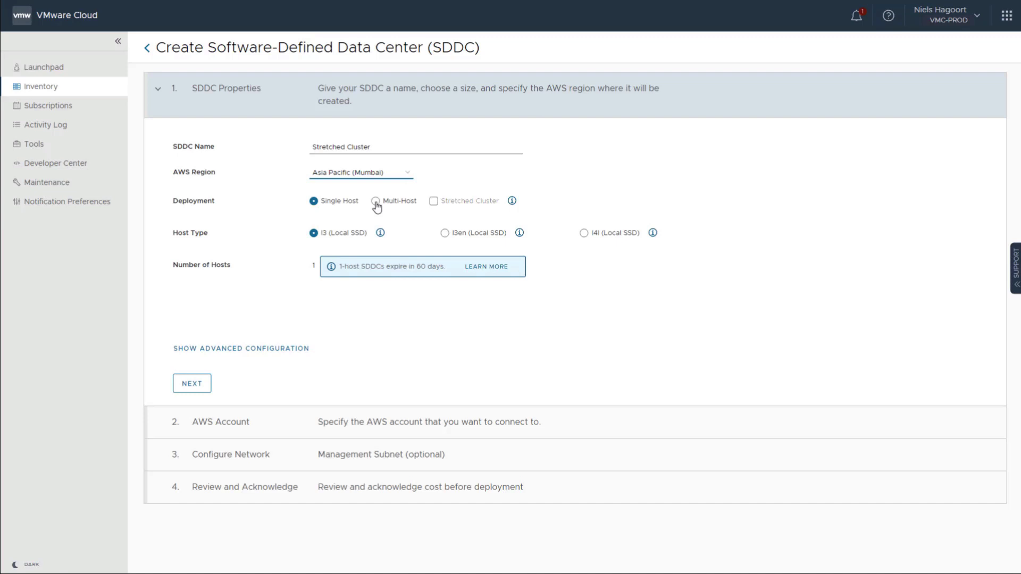
{"action": "left_click", "coordinate": [376, 202]}
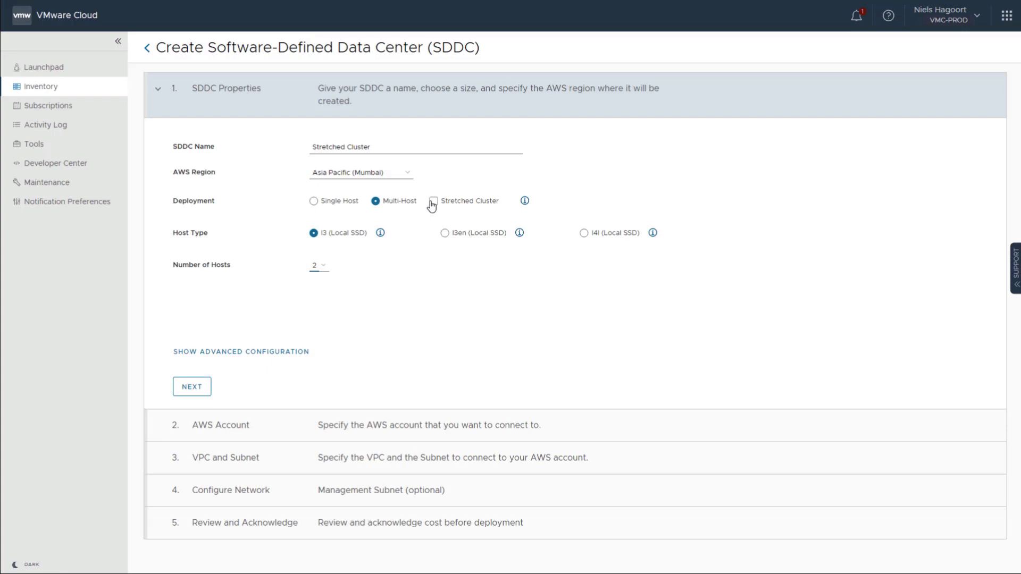
{"action": "left_click", "coordinate": [433, 202]}
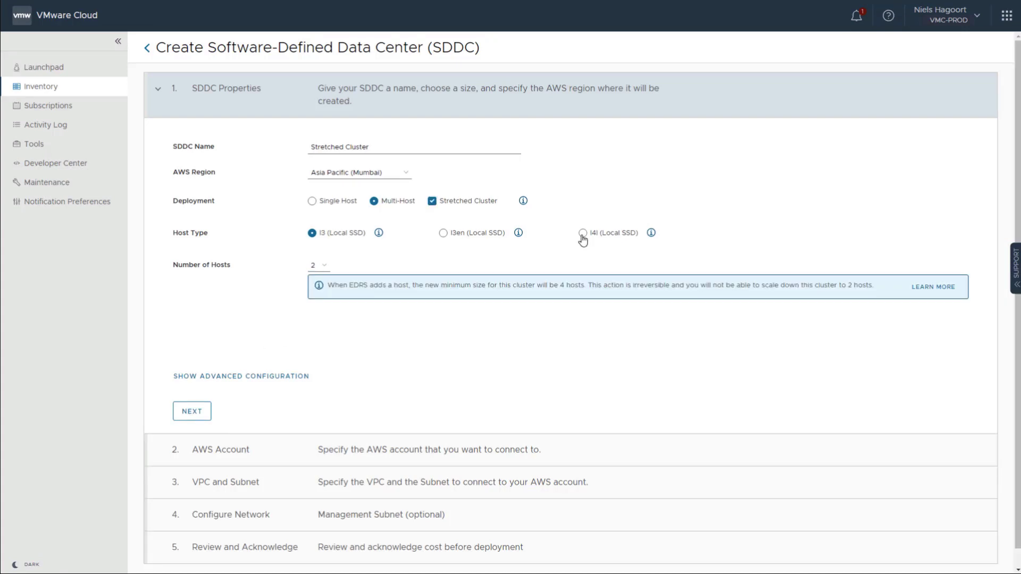
{"action": "left_click", "coordinate": [582, 234]}
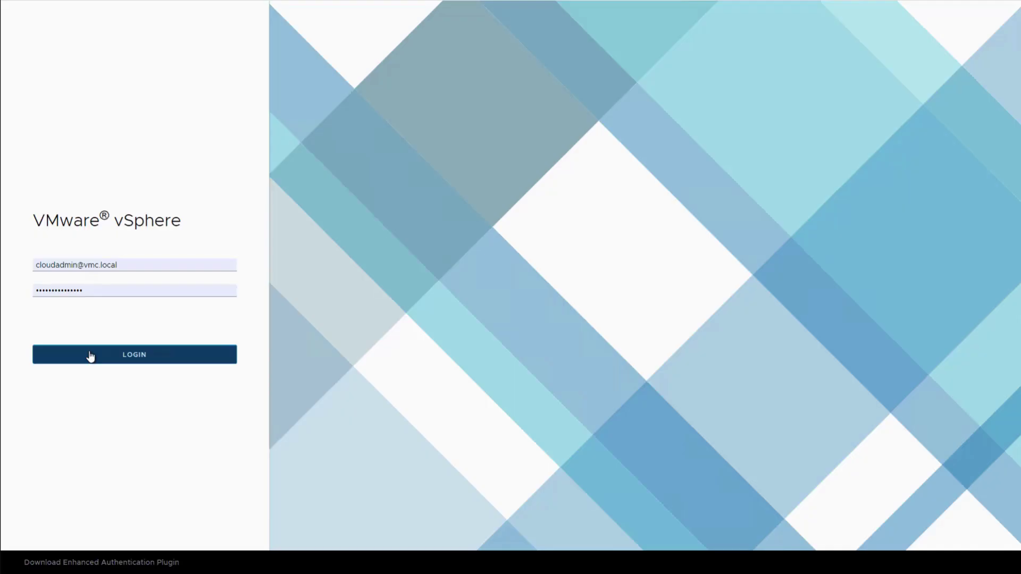
Step: Log in to VMware vSphere with the prefilled credentials
{"action": "left_click", "coordinate": [90, 355]}
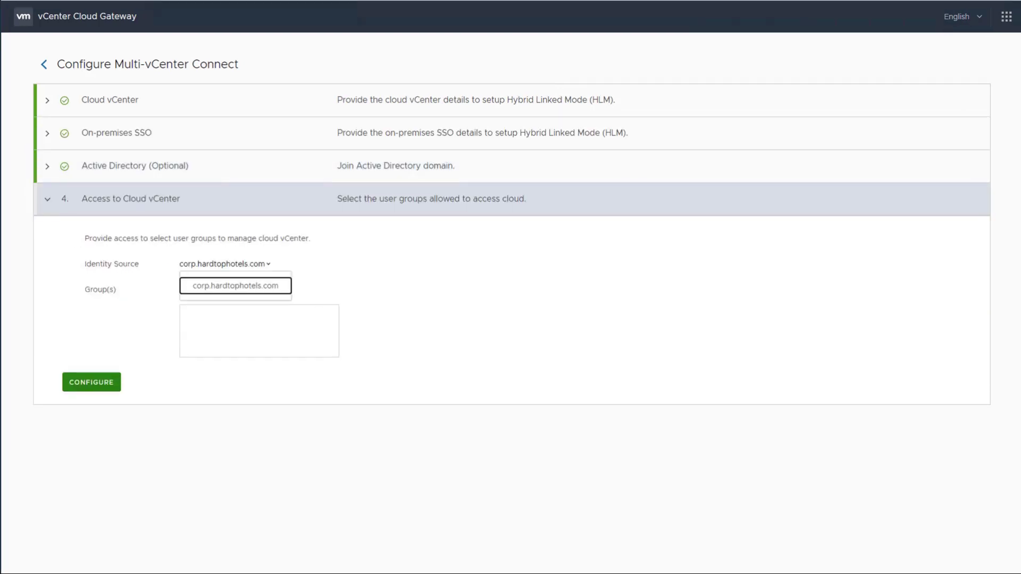
Step: Grant the VMwareAdmins group from the corp.hardtophotels.com identity source access to the cloud vCenter and apply the Multi-vCenter Connect configuration
{"action": "left_click", "coordinate": [236, 286]}
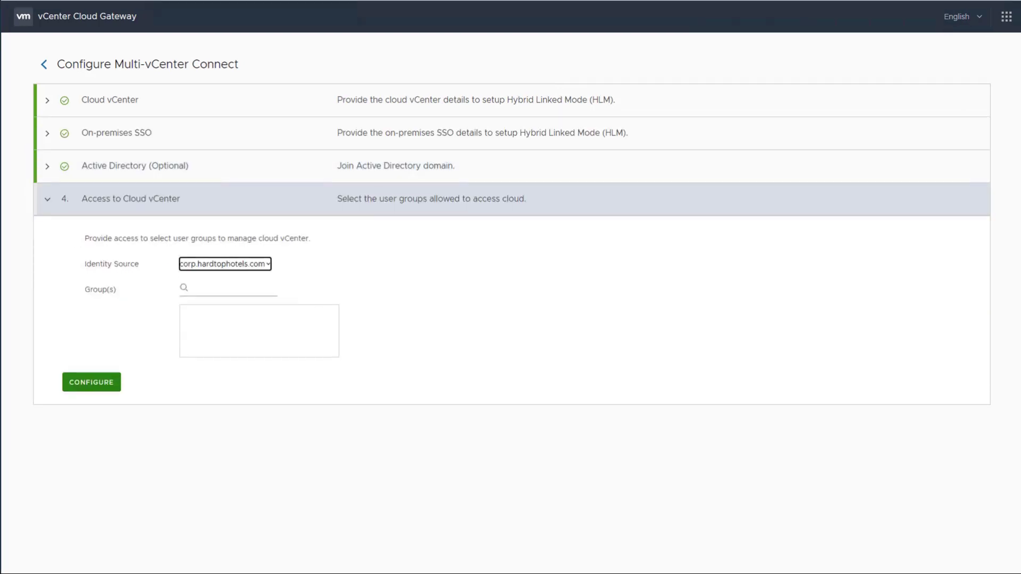
{"action": "left_click", "coordinate": [236, 287]}
{"action": "type", "text": "VMware"}
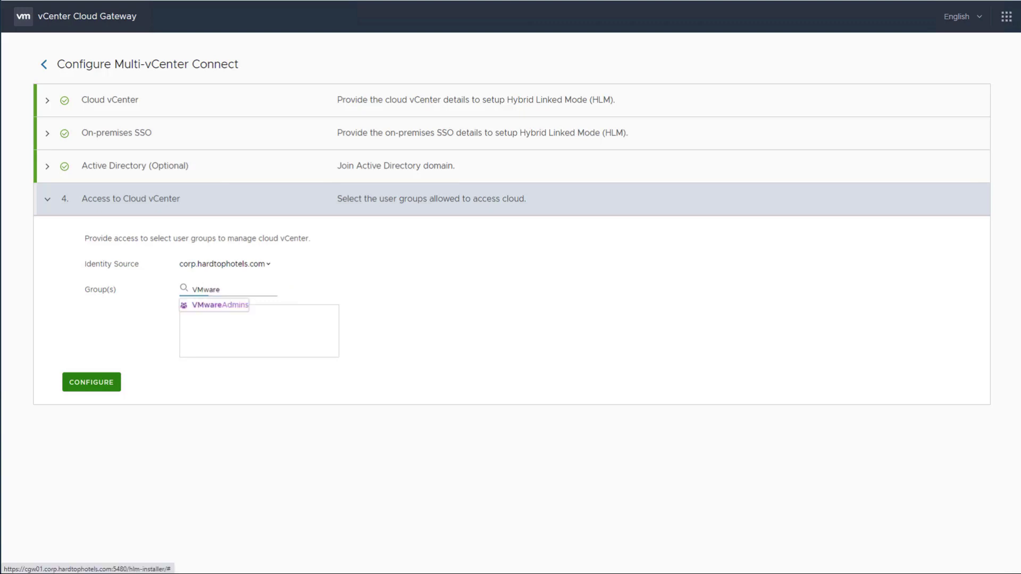
{"action": "key", "text": "Return"}
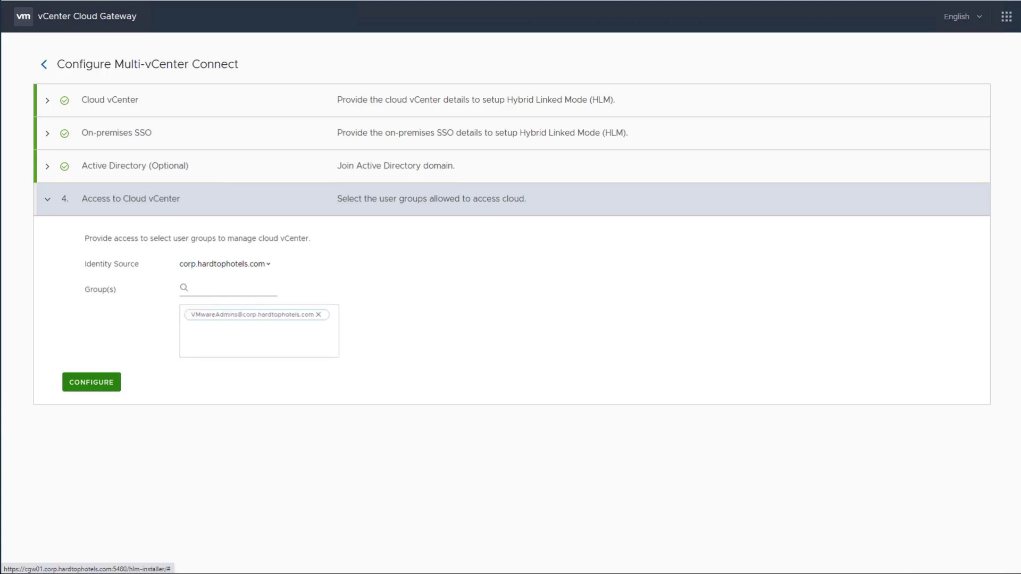
{"action": "left_click", "coordinate": [91, 381]}
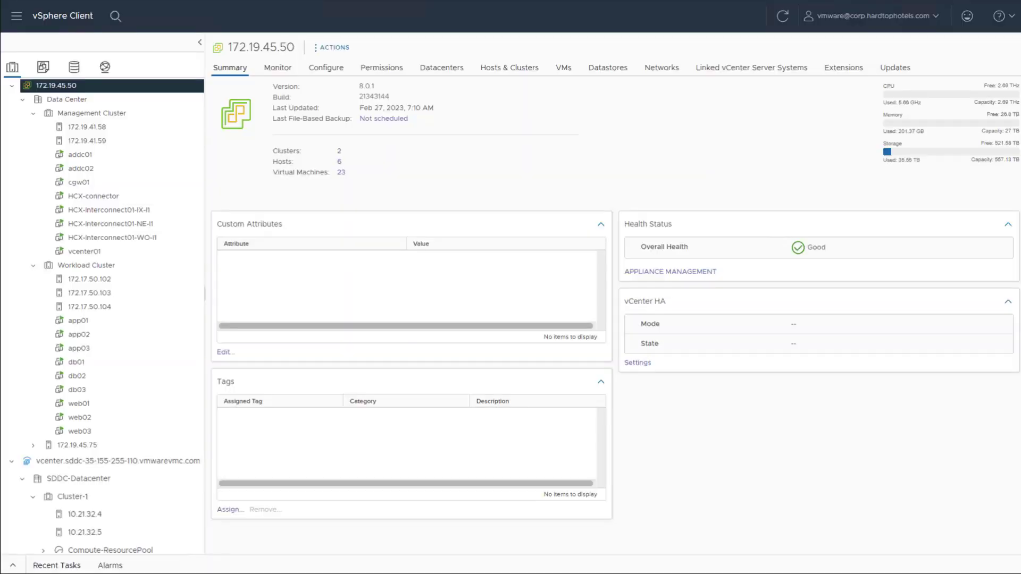
Step: In the vSphere Client, open HCX and inspect the details of the Workload01-VLAN1946 network extension
{"action": "left_click", "coordinate": [16, 16]}
{"action": "left_click", "coordinate": [34, 336]}
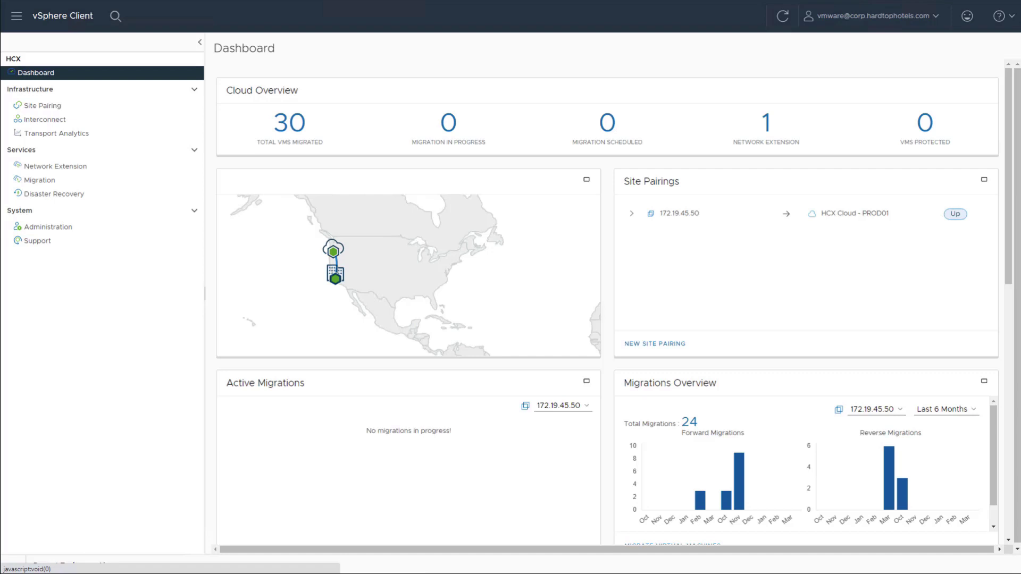
{"action": "left_click", "coordinate": [55, 166]}
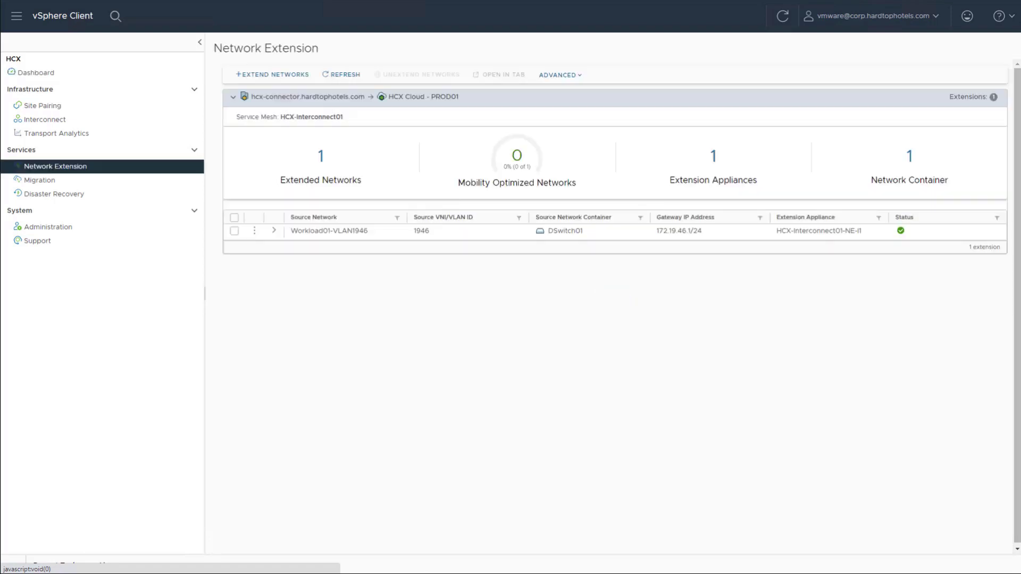
{"action": "left_click", "coordinate": [274, 230]}
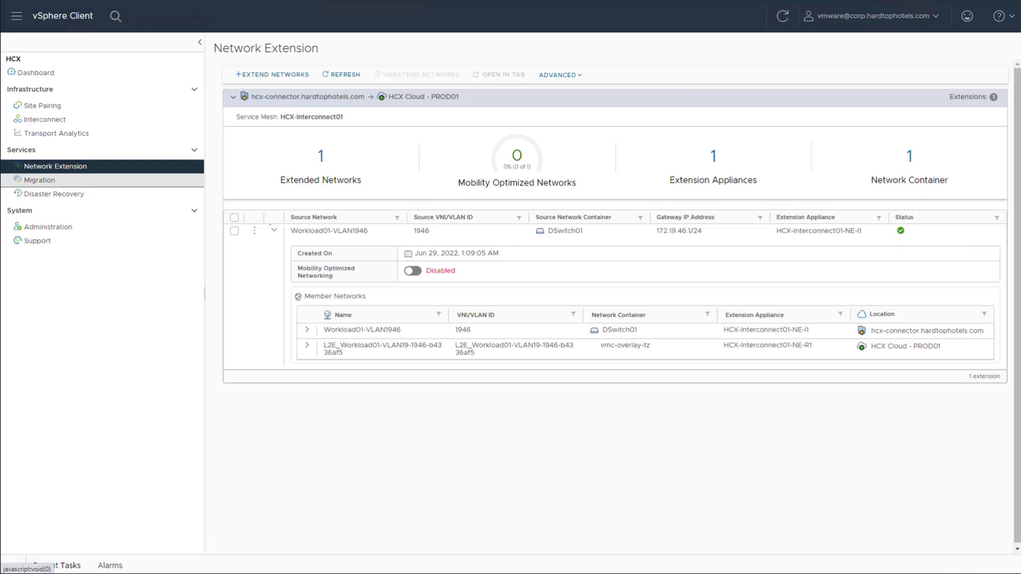
Step: Start a new HCX migration and add the VMs app01 to app03, db01 to db03 and web01 to web03
{"action": "left_click", "coordinate": [40, 180]}
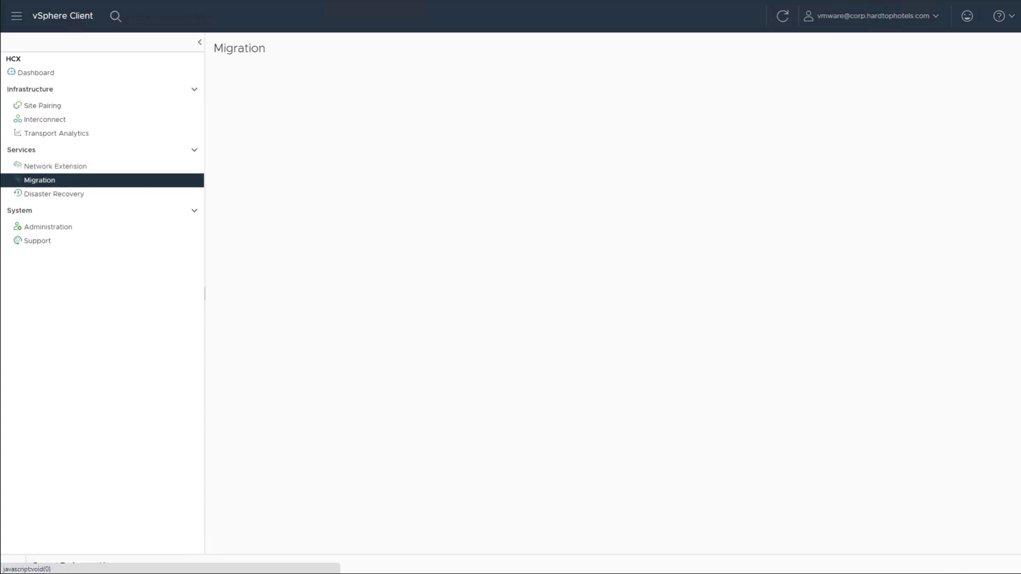
{"action": "left_click", "coordinate": [401, 72]}
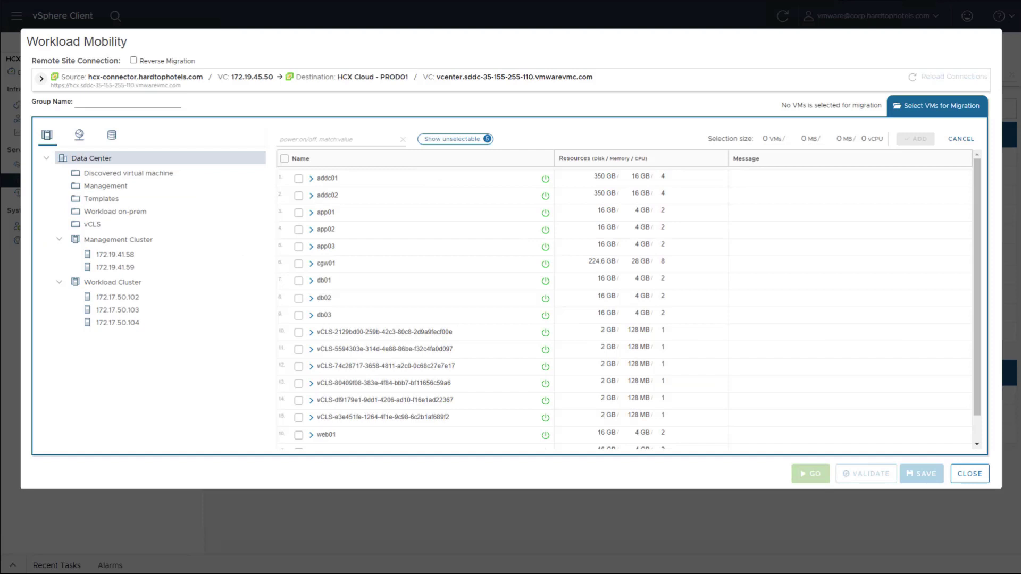
{"action": "left_click", "coordinate": [298, 212]}
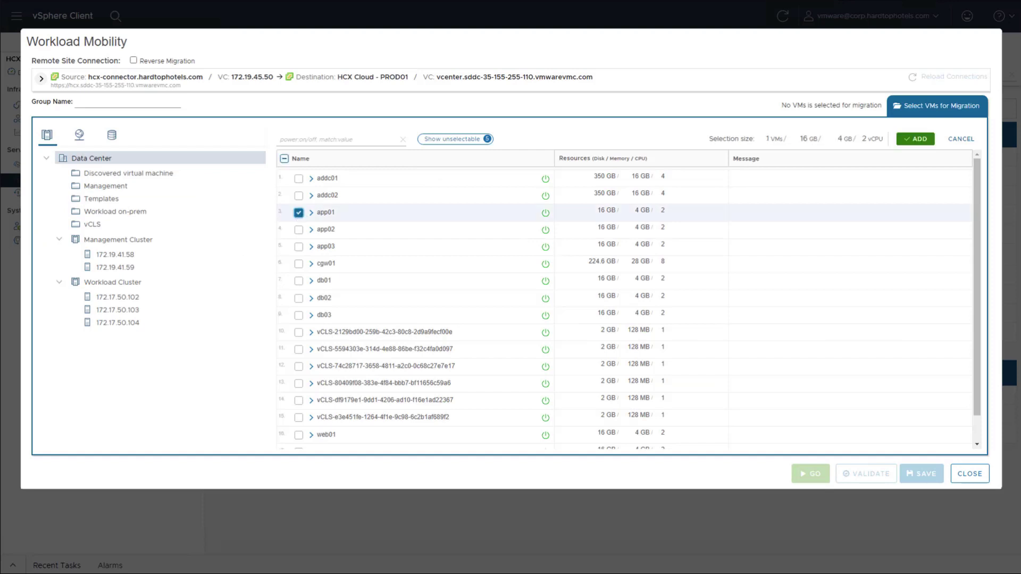
{"action": "left_click", "coordinate": [298, 229]}
{"action": "left_click", "coordinate": [299, 246]}
{"action": "left_click", "coordinate": [298, 280]}
{"action": "left_click", "coordinate": [298, 297]}
{"action": "left_click", "coordinate": [298, 315]}
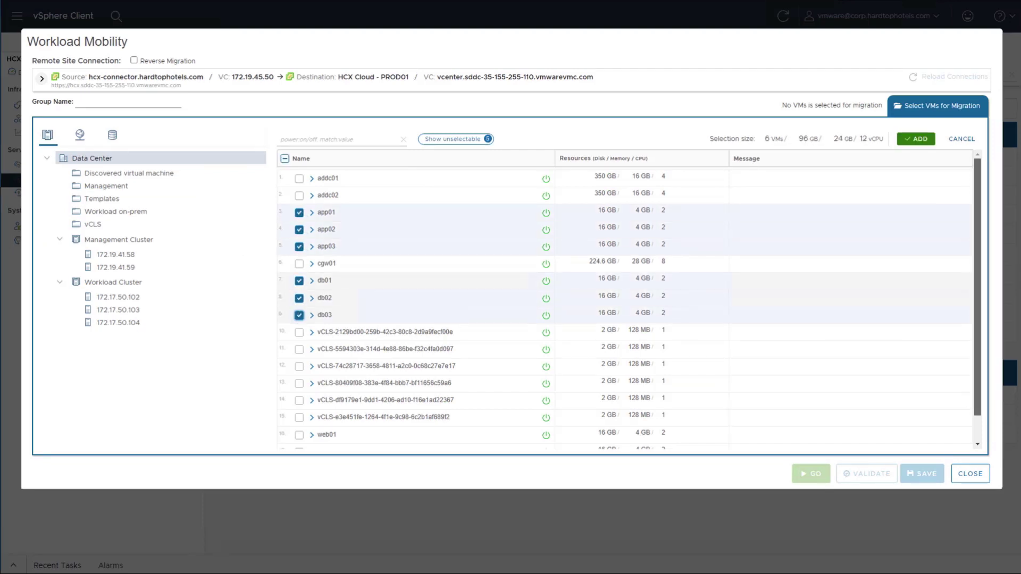
{"action": "scroll", "coordinate": [299, 319], "scroll_direction": "down", "scroll_amount": 1}
{"action": "left_click", "coordinate": [299, 406]}
{"action": "left_click", "coordinate": [299, 423]}
{"action": "left_click", "coordinate": [299, 440]}
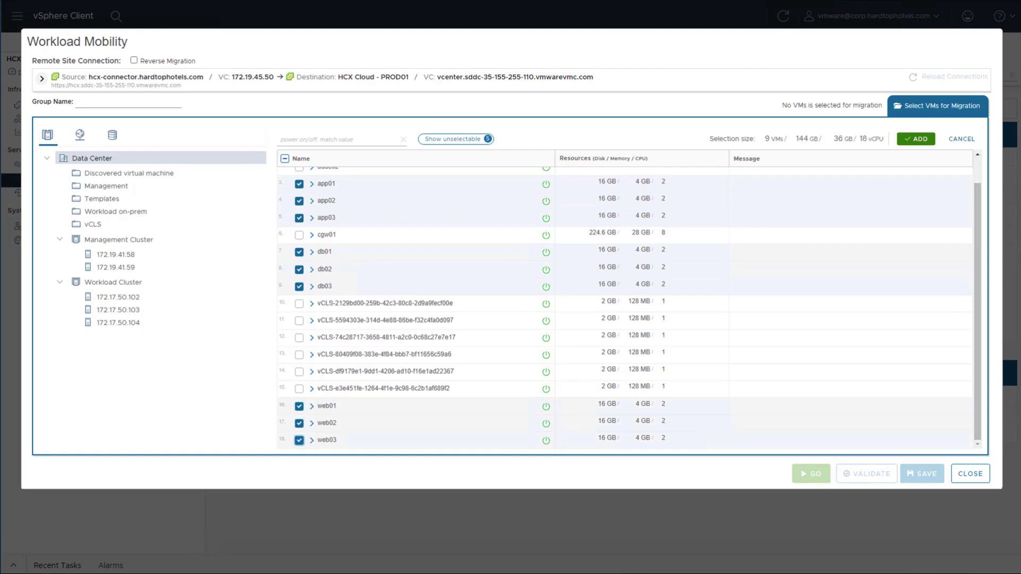
{"action": "left_click", "coordinate": [915, 138]}
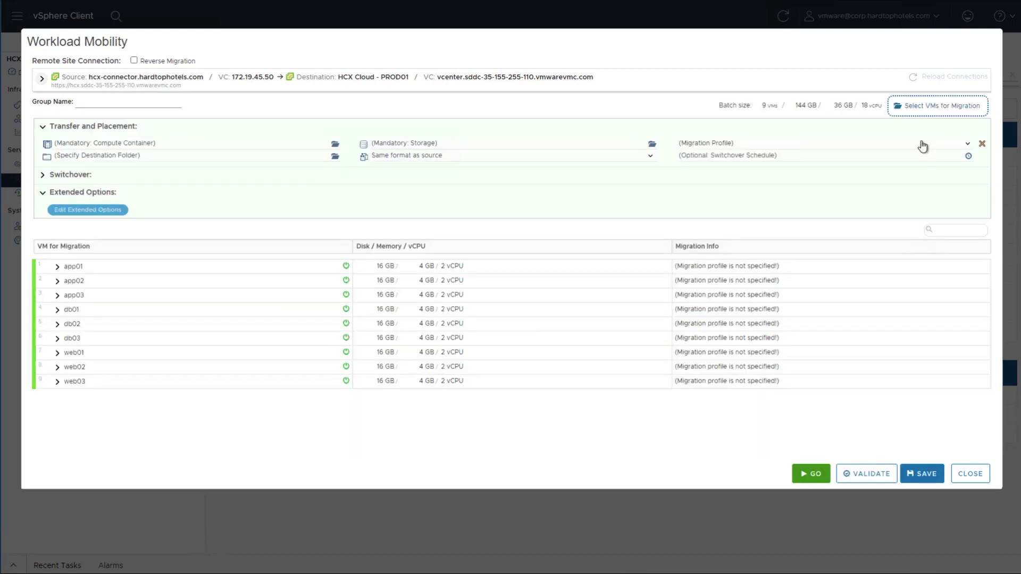
Step: Set the migration profile to vMotion, ignore the failover window to migrate as soon as possible, and start the migration
{"action": "left_click", "coordinate": [923, 144]}
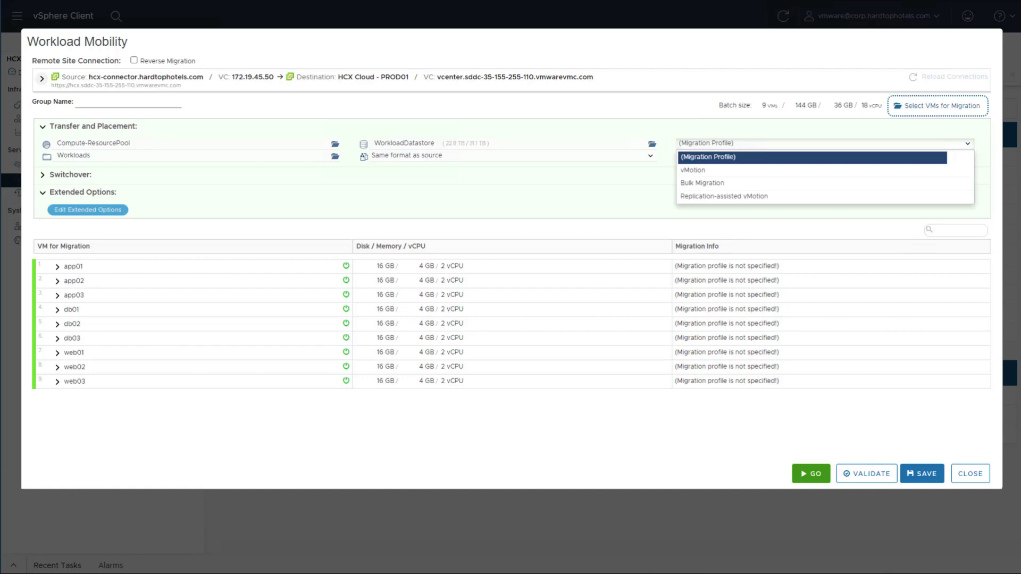
{"action": "left_click", "coordinate": [692, 170]}
{"action": "left_click", "coordinate": [968, 155]}
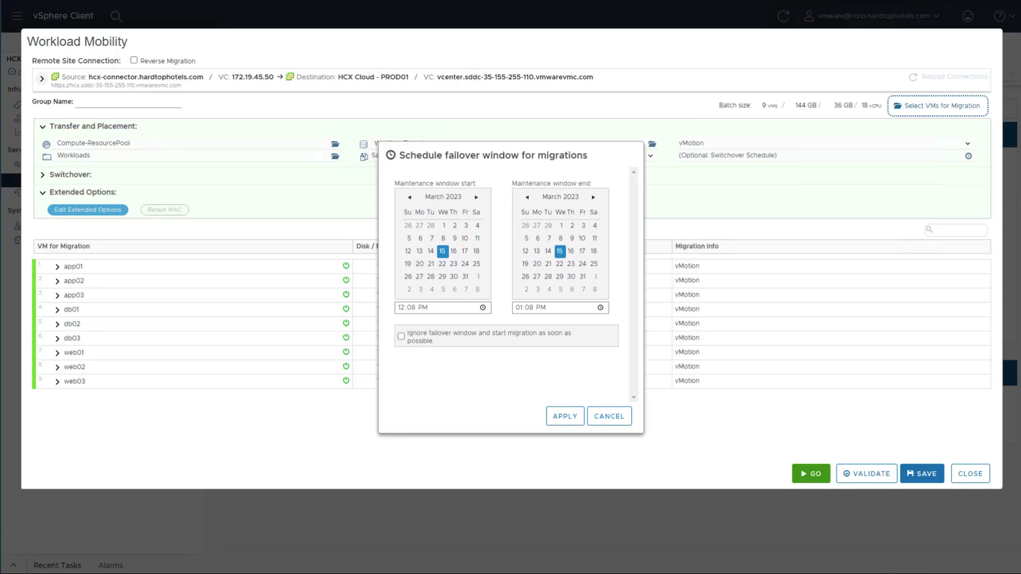
{"action": "left_click", "coordinate": [401, 336]}
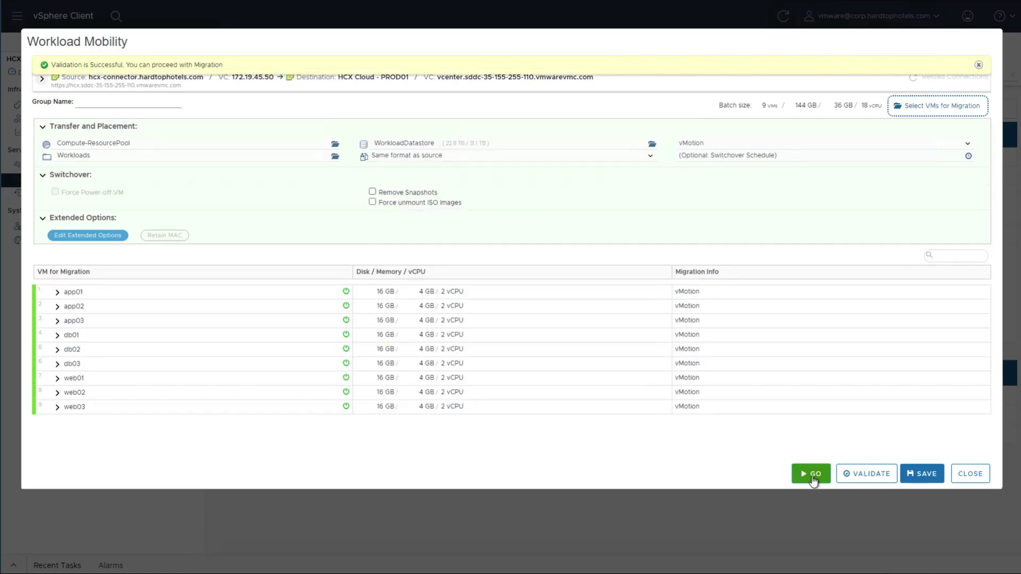
{"action": "left_click", "coordinate": [812, 478]}
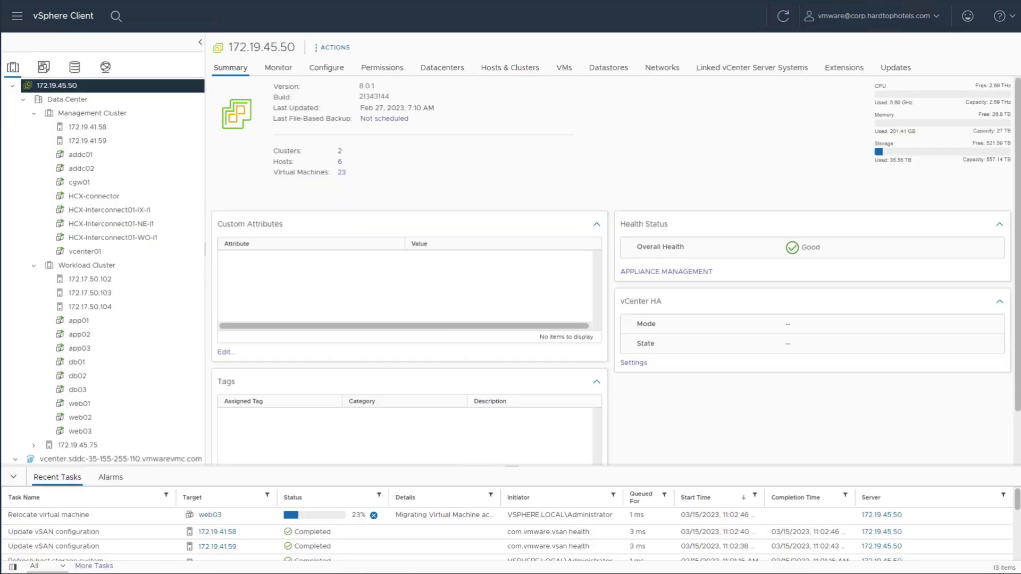
Step: View the summary of the web03 VM and highlight its IP address
{"action": "left_click", "coordinate": [80, 431]}
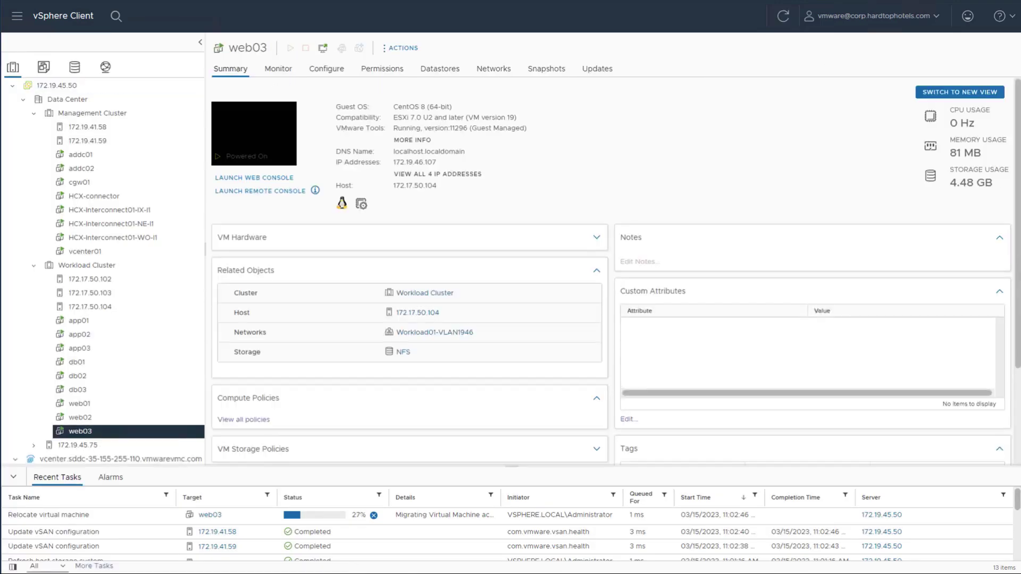
{"action": "left_click_drag", "start_coordinate": [437, 163], "coordinate": [393, 162]}
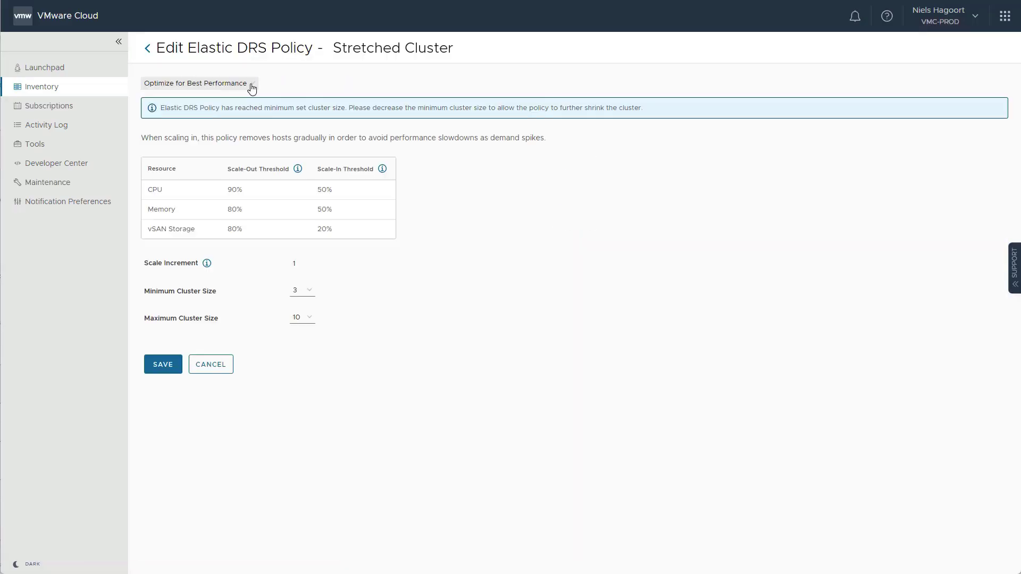
Step: In VMware Cloud, switch the cluster's Elastic DRS policy to Custom Managed EDRS Policy, choose its CPU and memory scale-out thresholds, and save it
{"action": "left_click", "coordinate": [252, 87]}
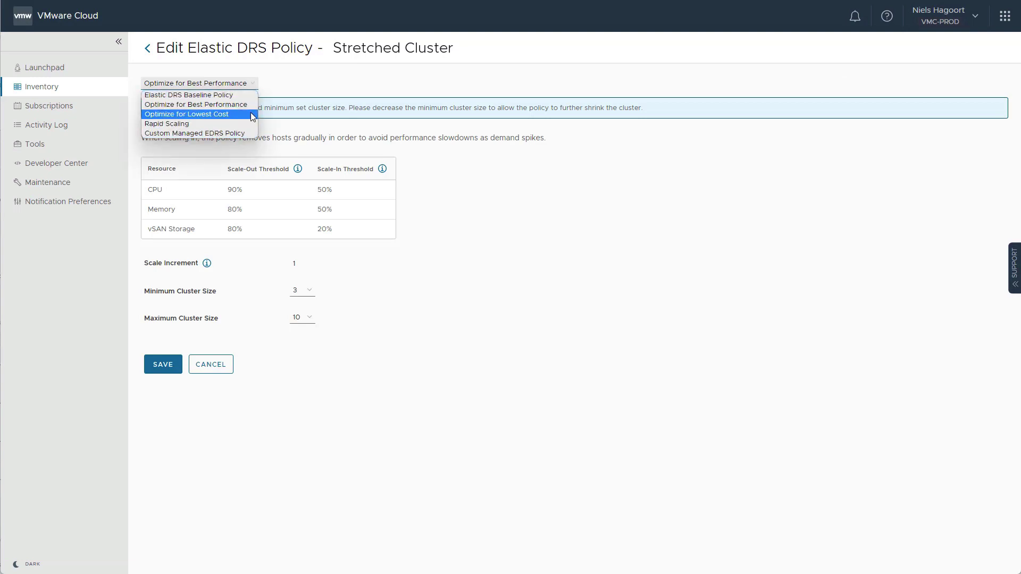
{"action": "left_click", "coordinate": [251, 134]}
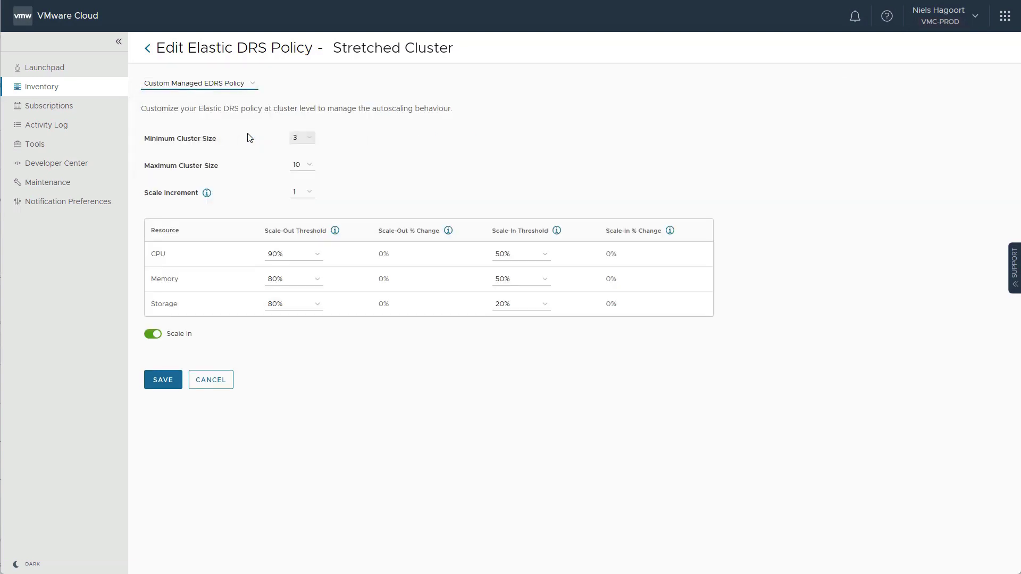
{"action": "left_click", "coordinate": [314, 264]}
{"action": "left_click", "coordinate": [296, 317]}
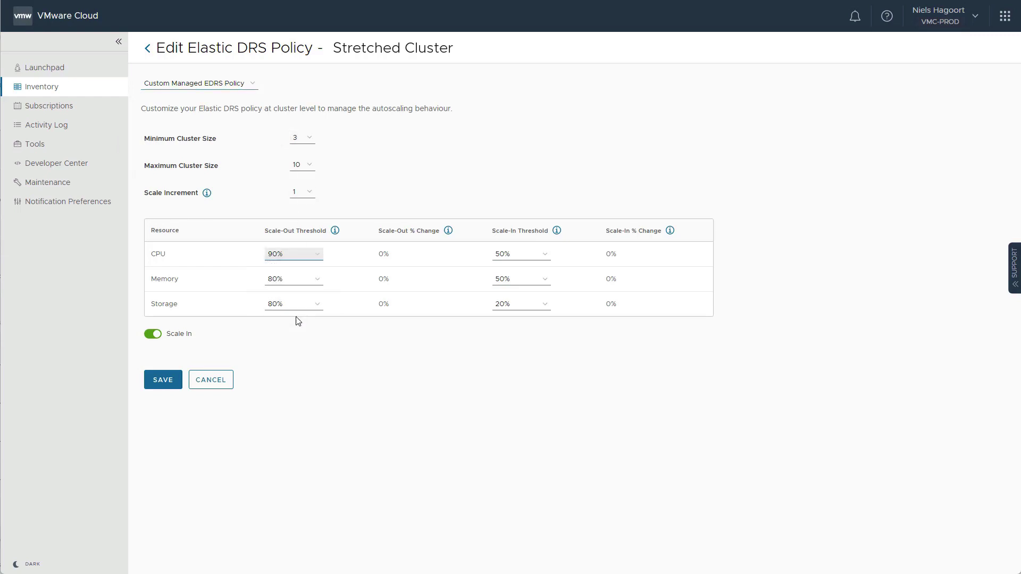
{"action": "left_click", "coordinate": [318, 279]}
{"action": "left_click", "coordinate": [304, 349]}
{"action": "left_click", "coordinate": [163, 379]}
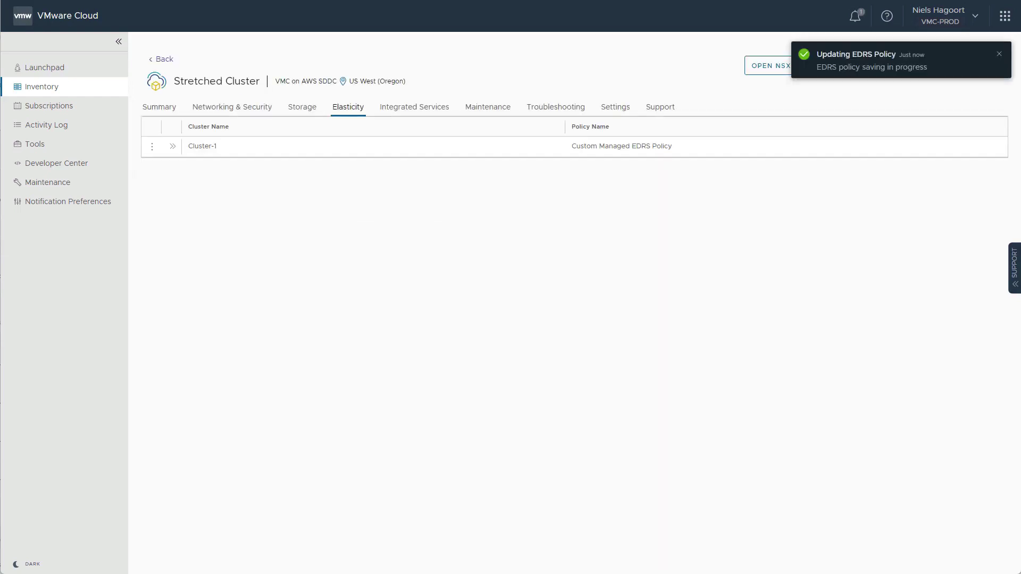